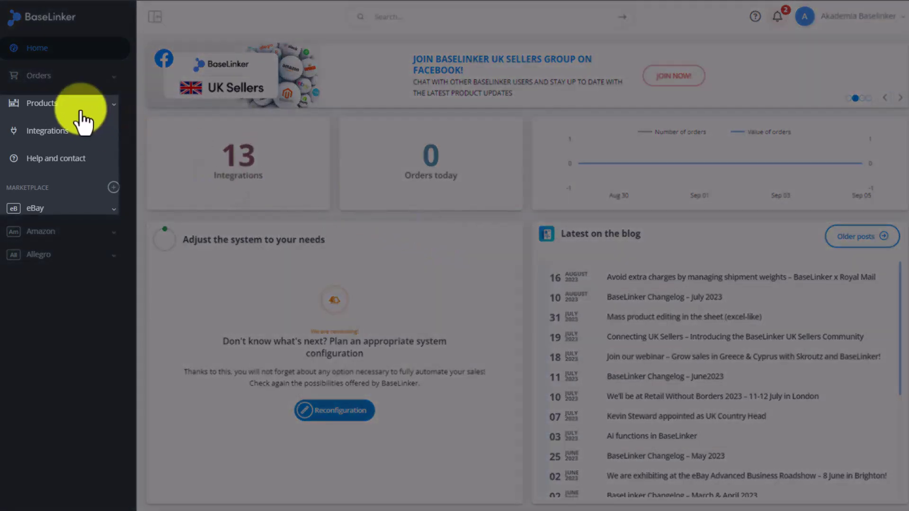
# Go to Products > Import/Export and expand the 'Import a CSV or XML file' form
pyautogui.click(81, 113)
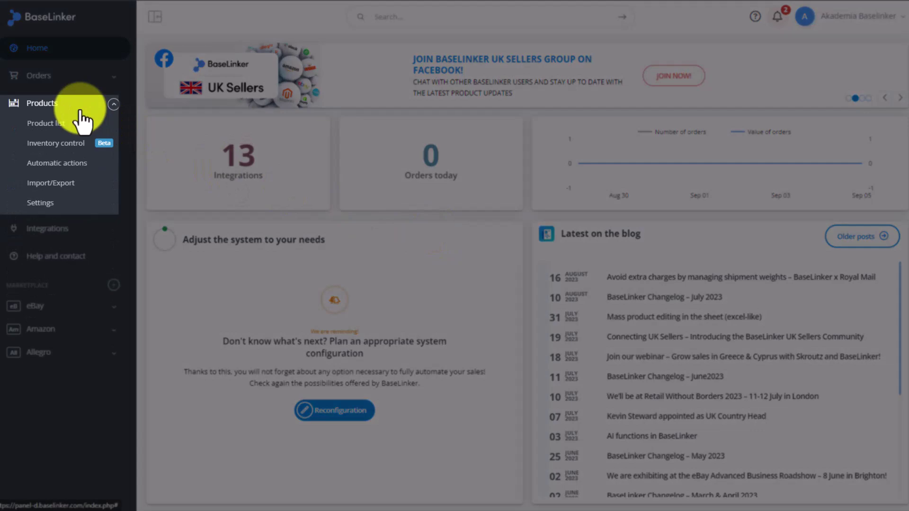
pyautogui.click(81, 183)
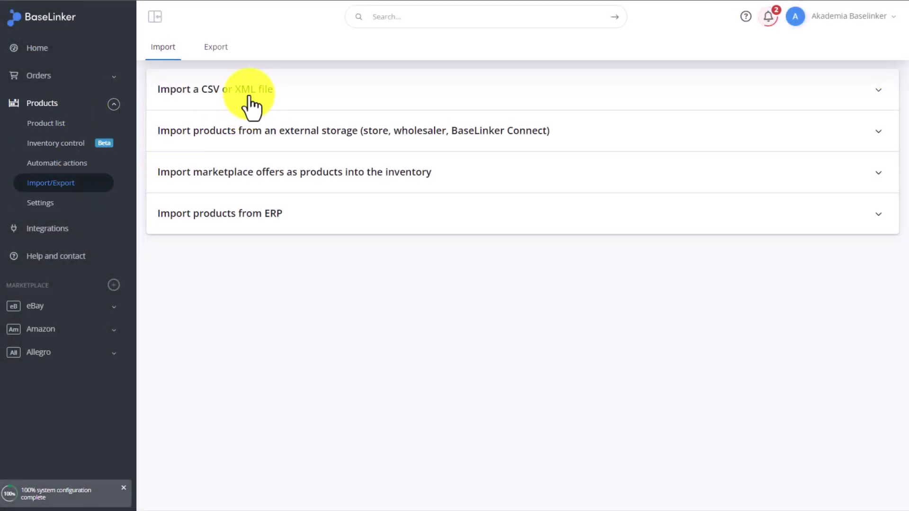
pyautogui.click(251, 105)
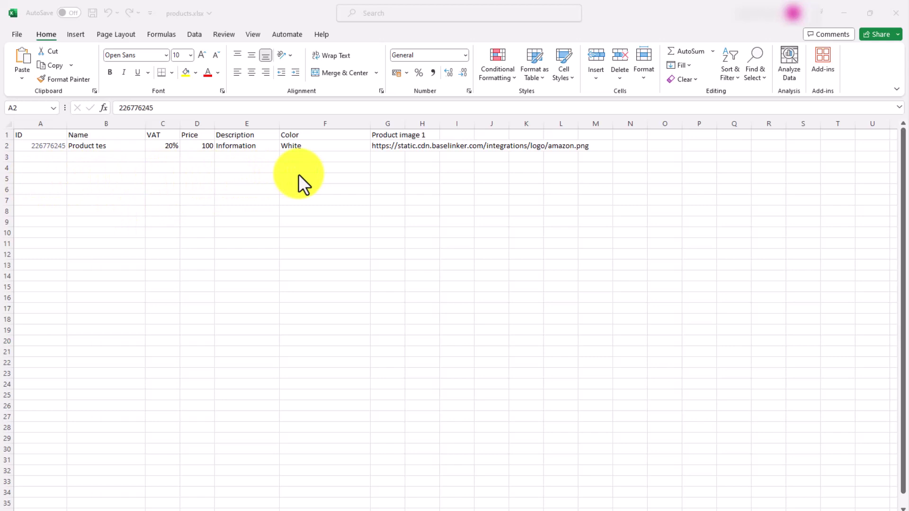
# Autofit column G so the Product image 1 header and amazon.png URL show in full
pyautogui.click(406, 123)
pyautogui.doubleClick(406, 123)
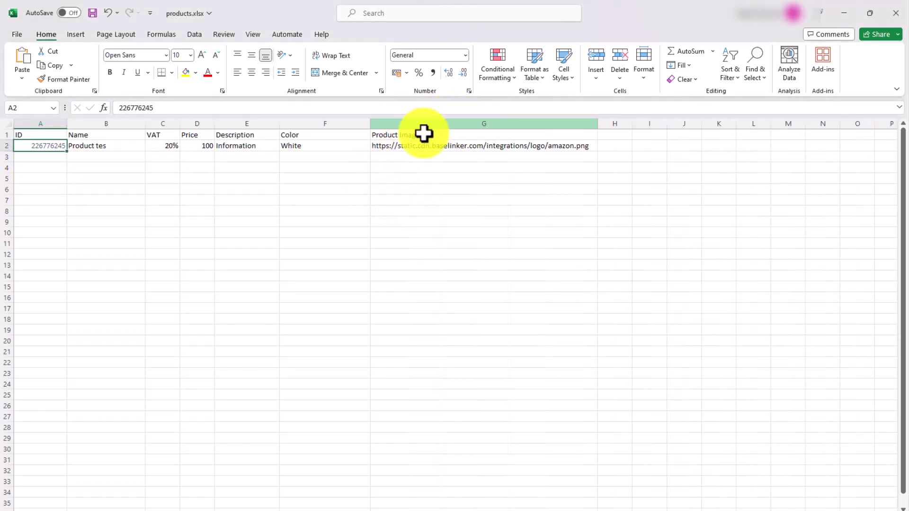
pyautogui.click(302, 205)
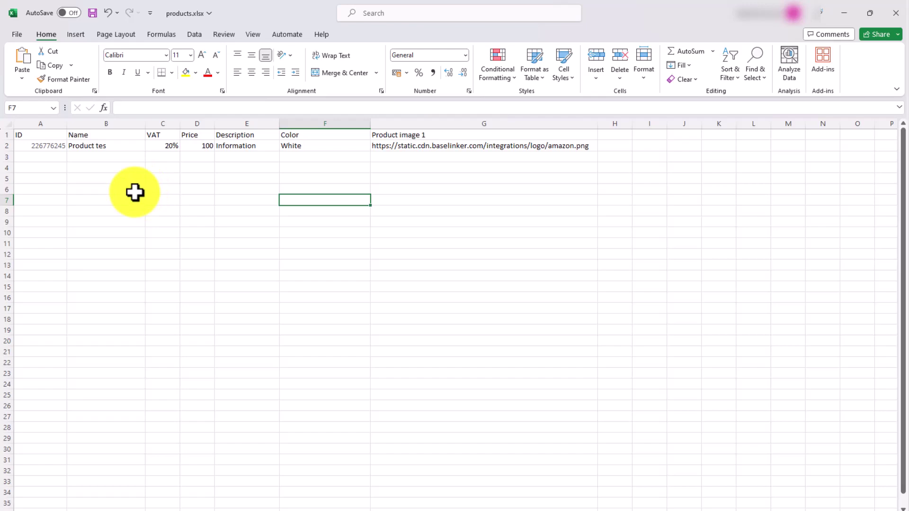
# Save the products sheet in Downloads as CSV UTF-8 (Comma delimited) (*.csv)
pyautogui.click(18, 36)
pyautogui.click(41, 180)
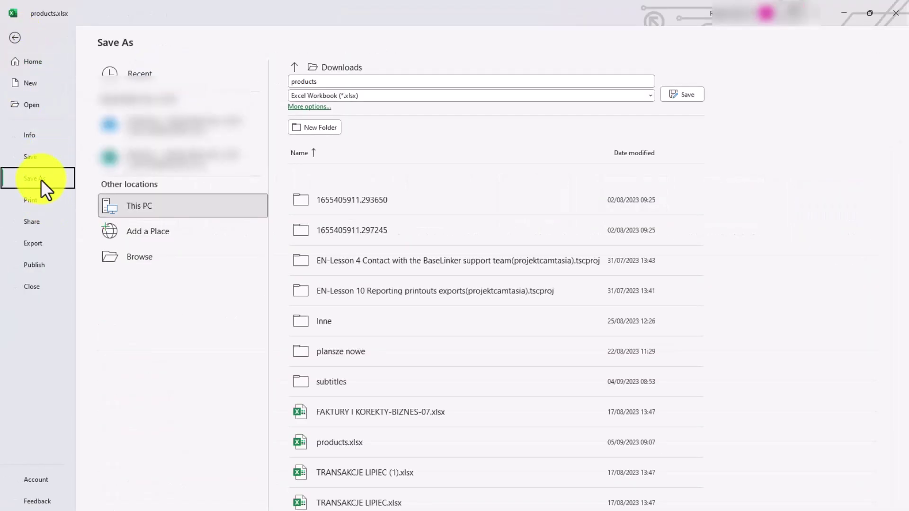
pyautogui.click(322, 97)
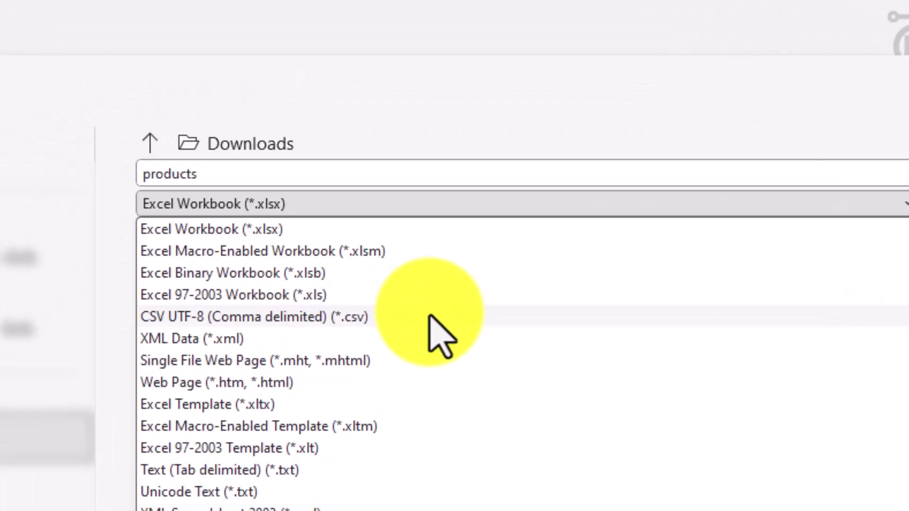
pyautogui.click(441, 333)
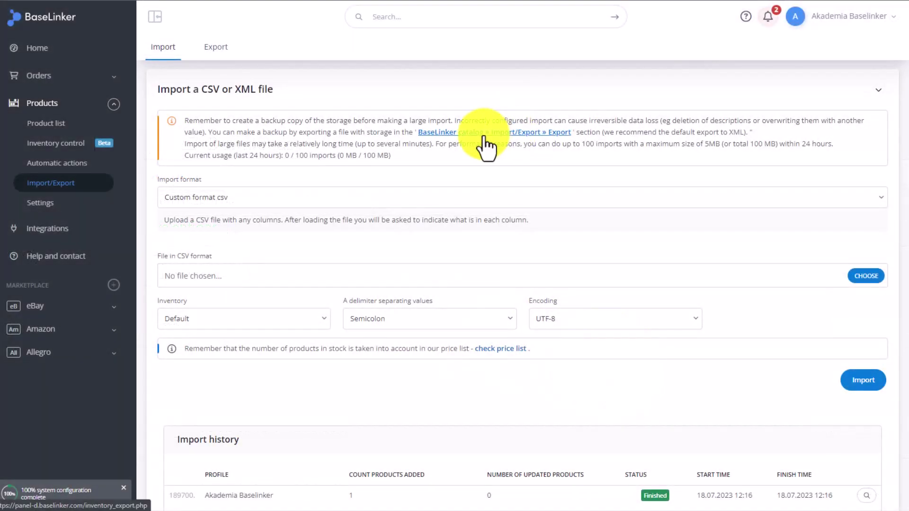
# Load products.csv with the Default inventory, Comma delimiter and Custom format csv
pyautogui.click(860, 280)
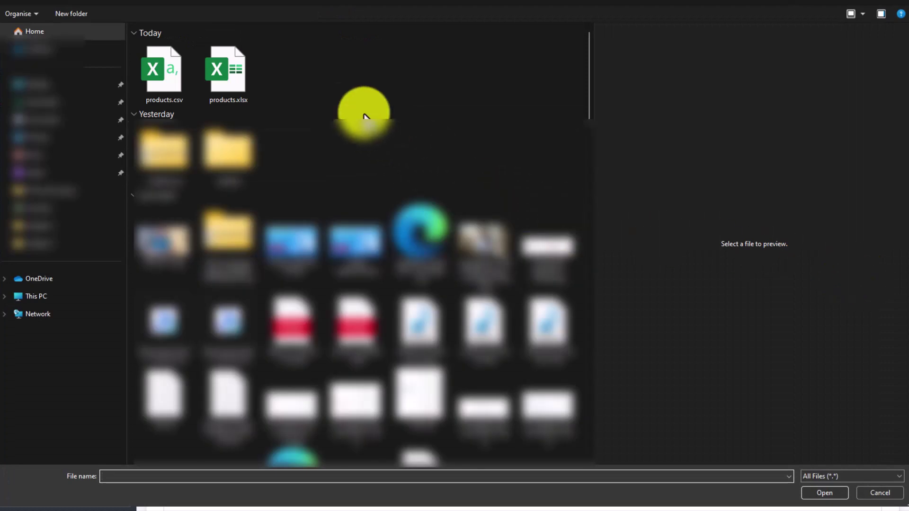
pyautogui.doubleClick(171, 70)
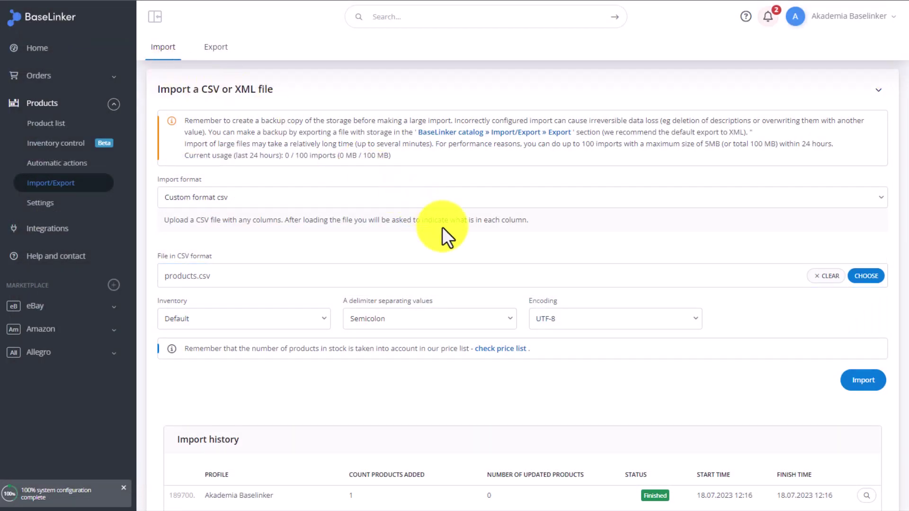
pyautogui.click(297, 320)
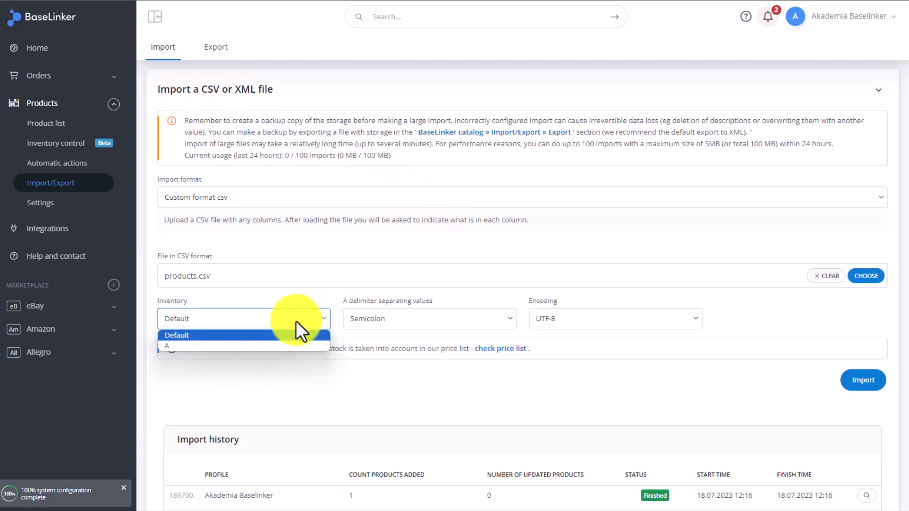
pyautogui.click(296, 321)
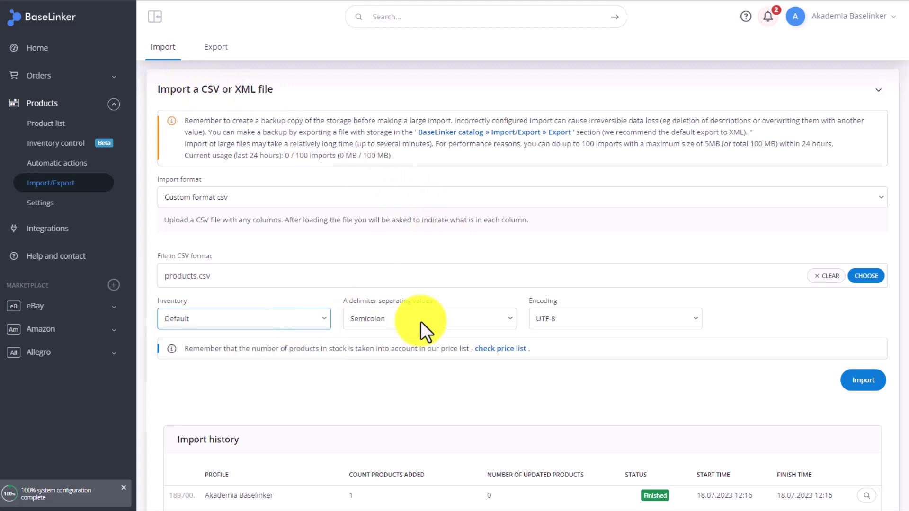
pyautogui.click(421, 321)
pyautogui.click(396, 345)
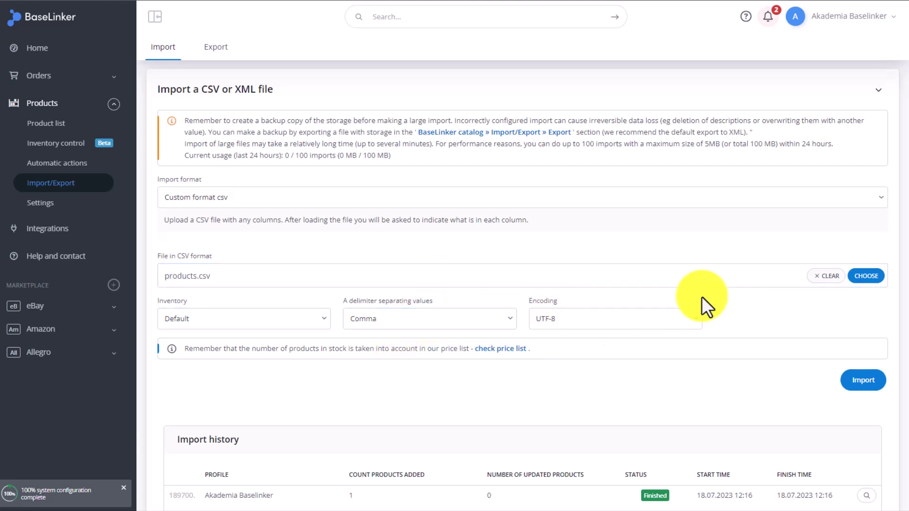
pyautogui.click(357, 196)
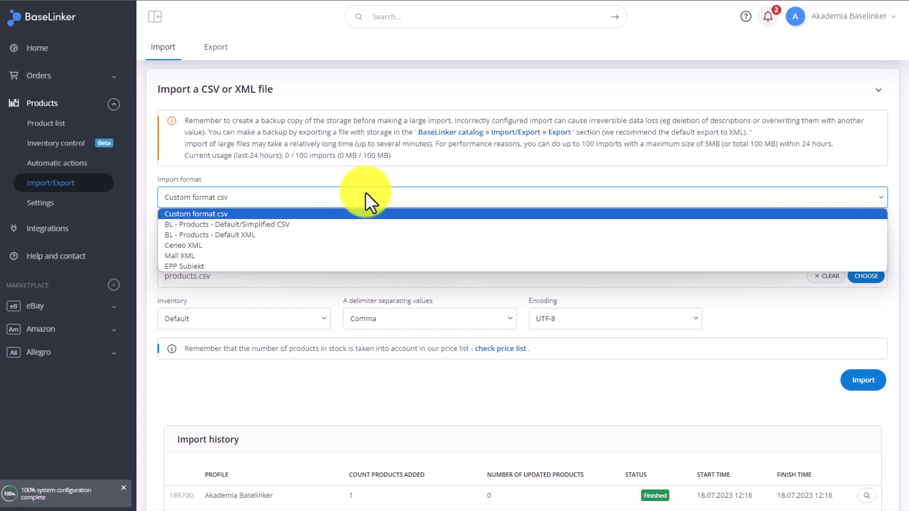
pyautogui.click(365, 192)
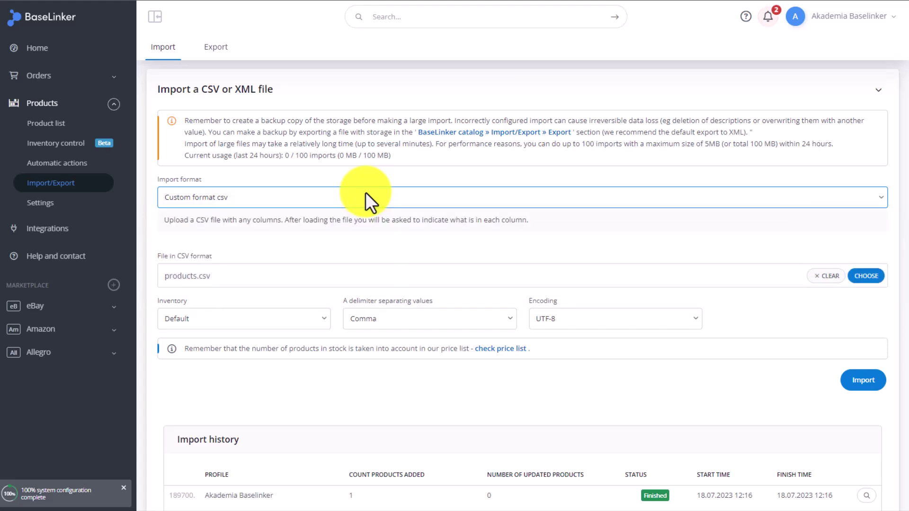
# Upload products.csv for column mapping and map its first column to ID
pyautogui.click(863, 380)
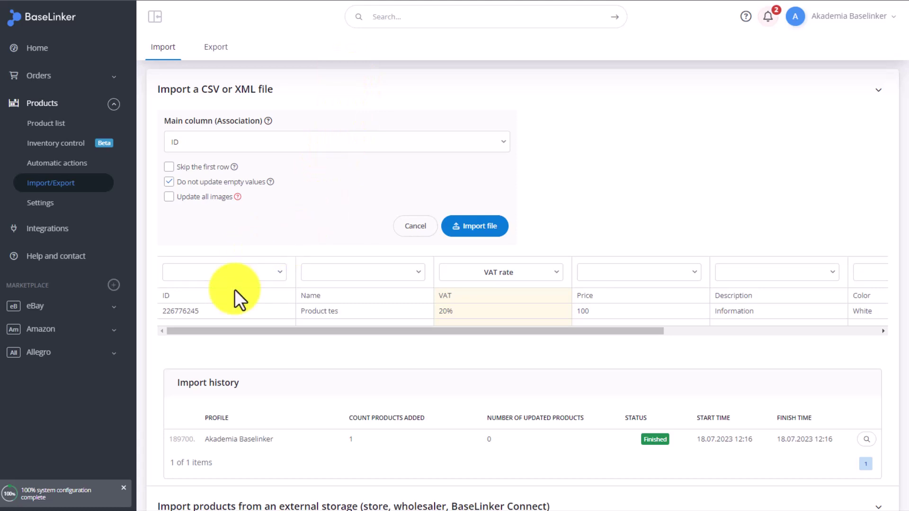
pyautogui.click(237, 274)
pyautogui.click(206, 324)
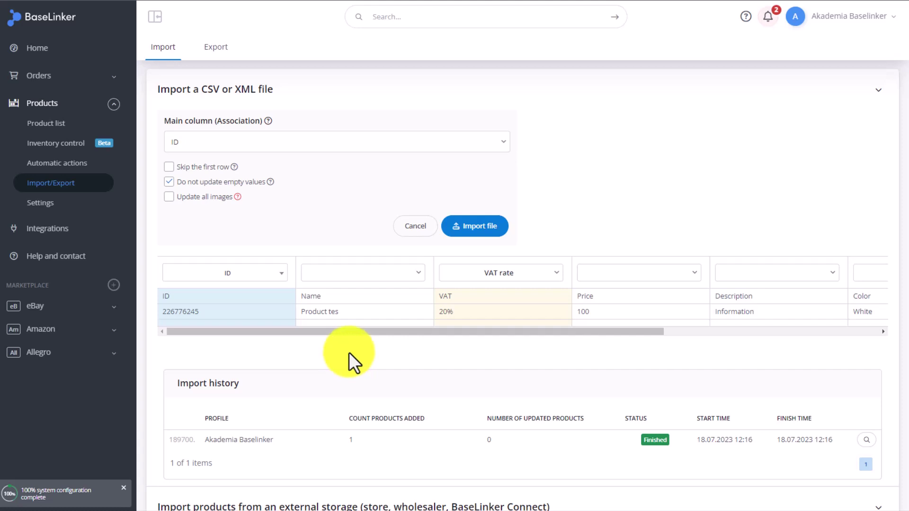
# Map the Name column to Product name (EN)
pyautogui.click(329, 275)
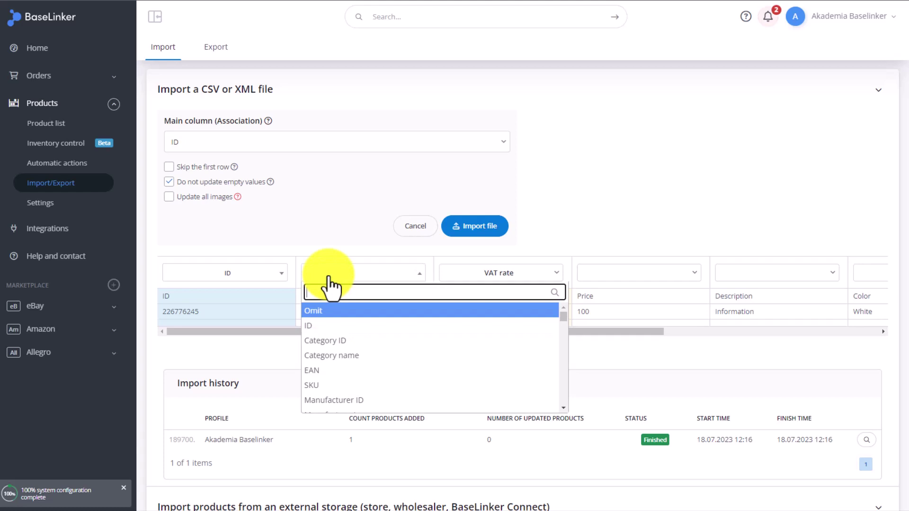
pyautogui.write('name')
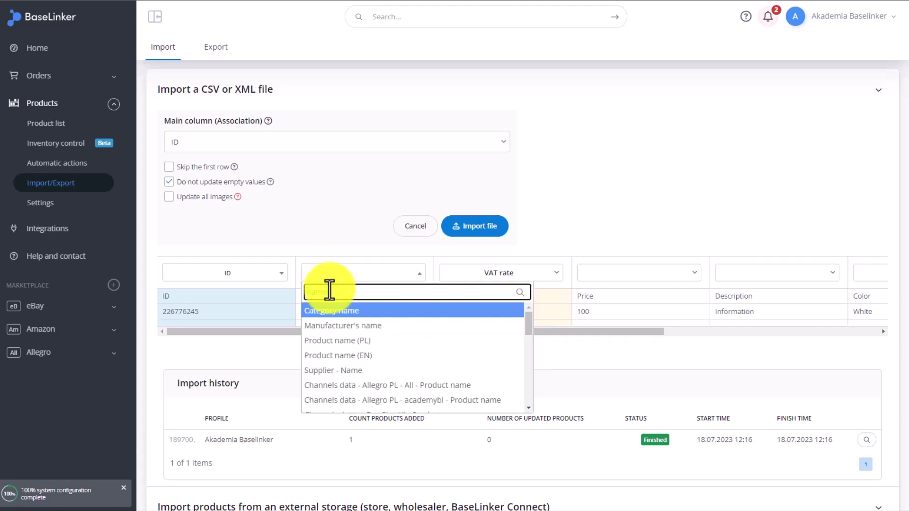
pyautogui.click(333, 355)
pyautogui.moveTo(352, 330); pyautogui.dragTo(449, 330)
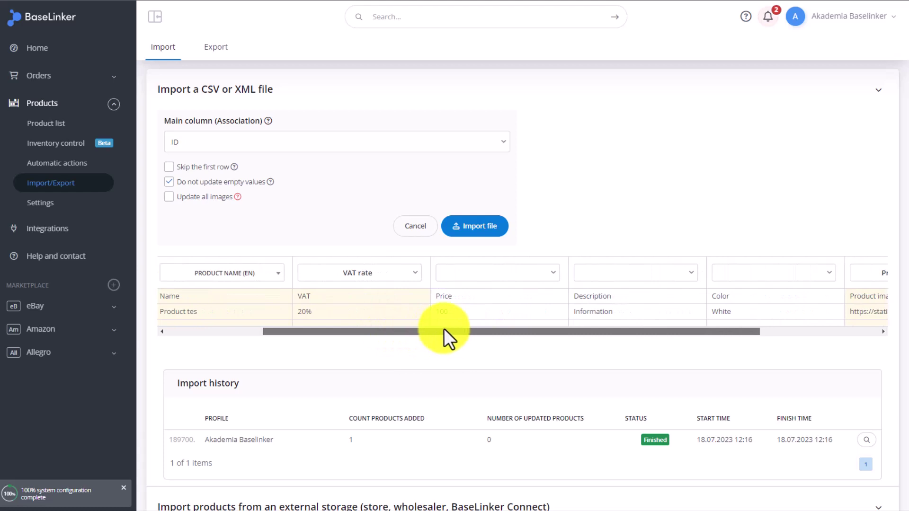
pyautogui.moveTo(445, 330); pyautogui.dragTo(482, 330)
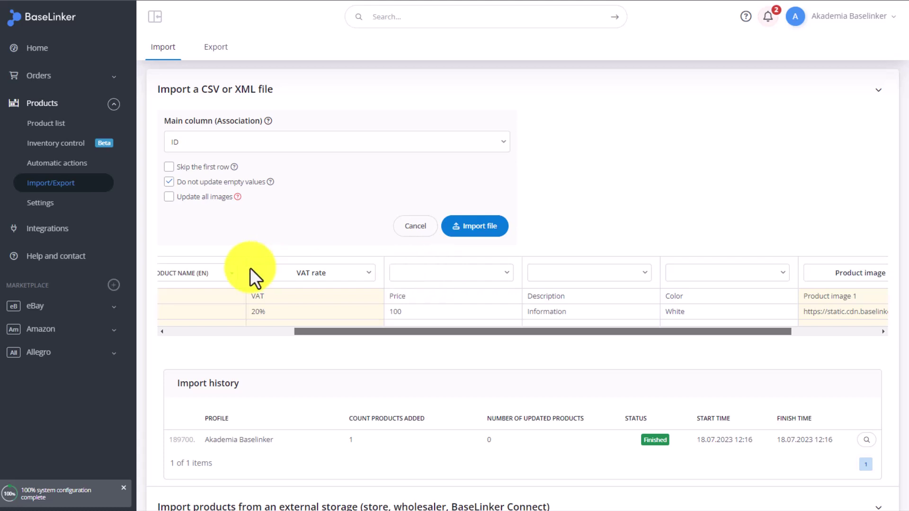
pyautogui.click(220, 275)
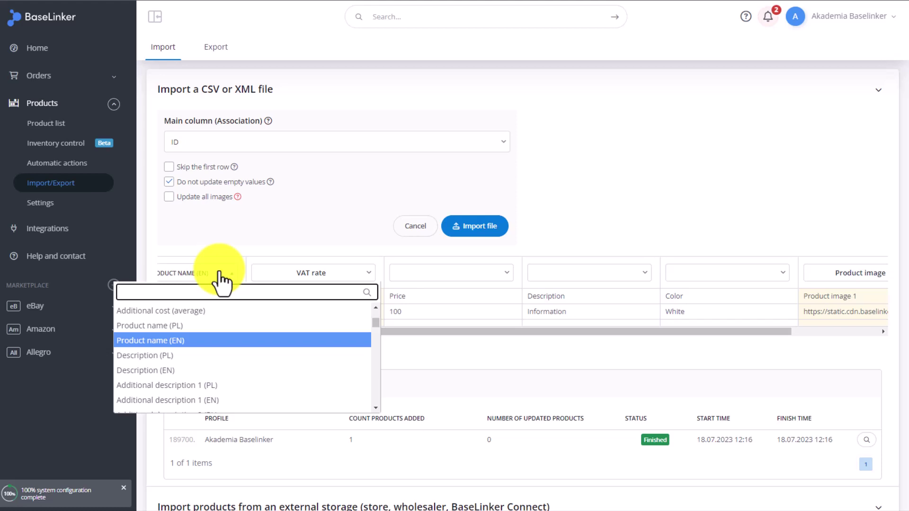
pyautogui.click(221, 274)
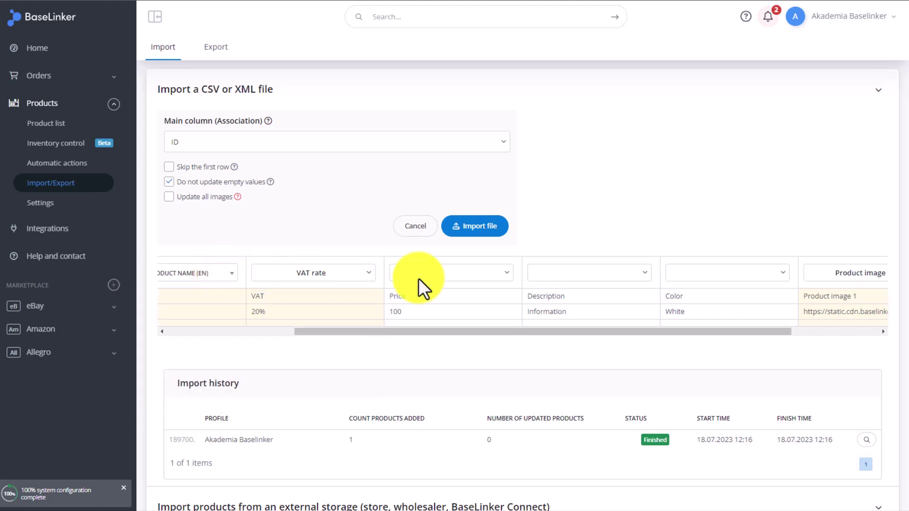
# Map the Price column to Price (Default (GBP))
pyautogui.click(418, 277)
pyautogui.write('price')
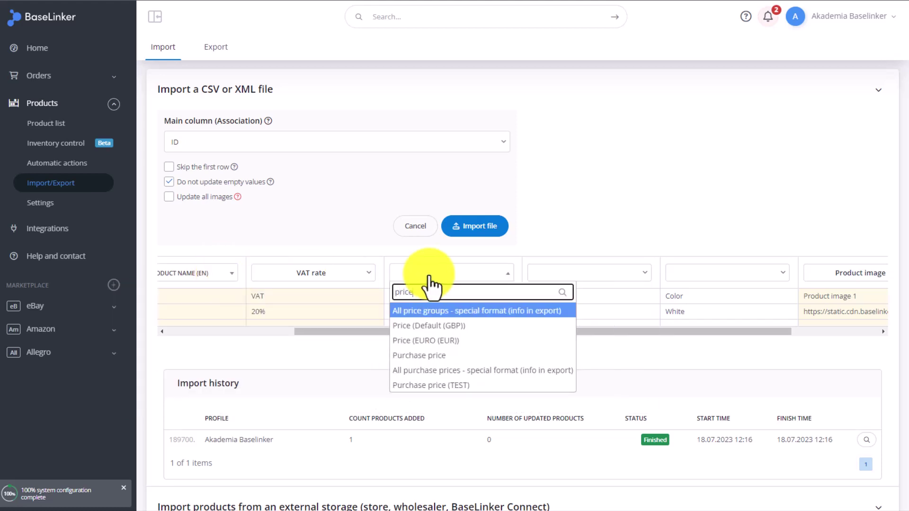
pyautogui.click(433, 327)
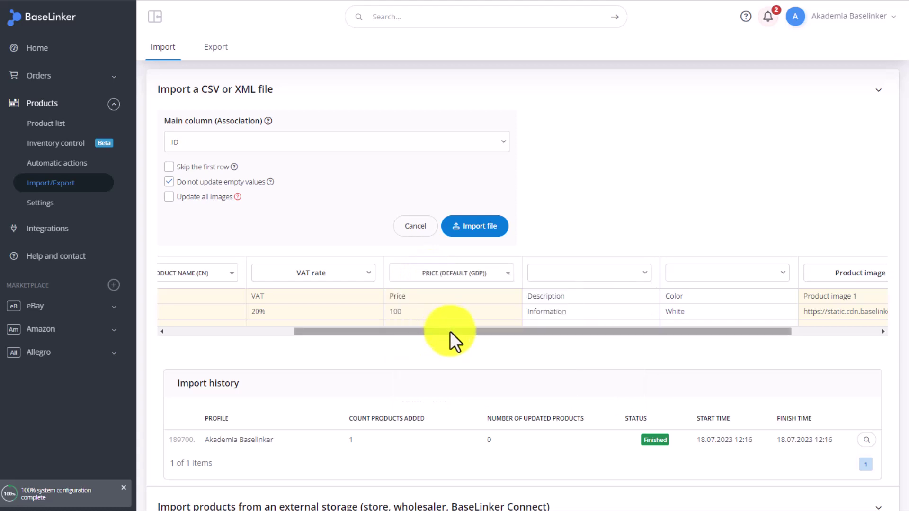
pyautogui.moveTo(449, 331); pyautogui.dragTo(593, 327)
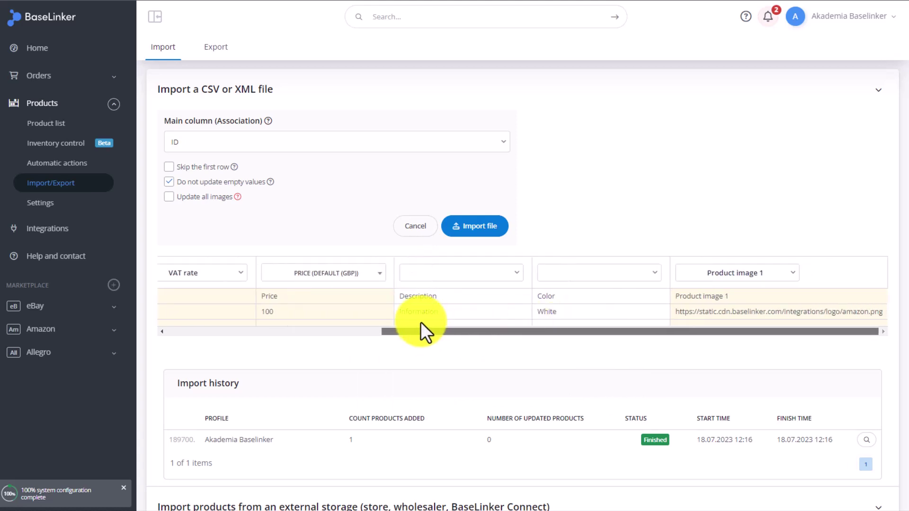
pyautogui.click(370, 273)
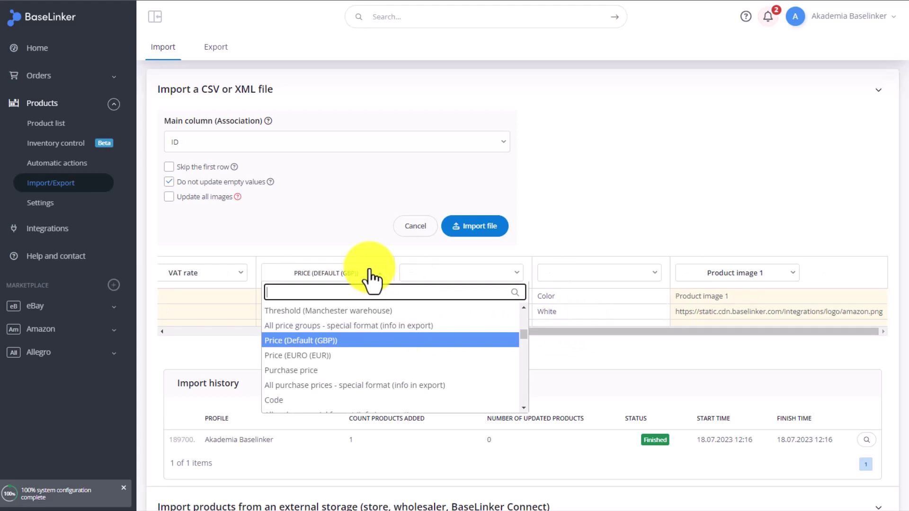
pyautogui.click(371, 273)
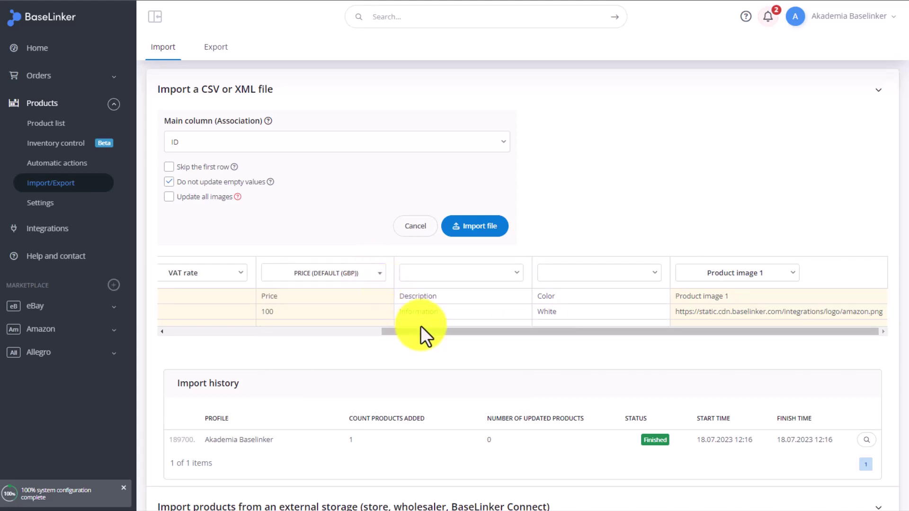
pyautogui.moveTo(420, 331)
pyautogui.mouseDown()
pyautogui.moveTo(276, 336)
pyautogui.moveTo(423, 334)
pyautogui.mouseUp()
# Map the Description column to Description (EN) and the Color column to Parameter (EN)
pyautogui.click(475, 273)
pyautogui.write('desc')
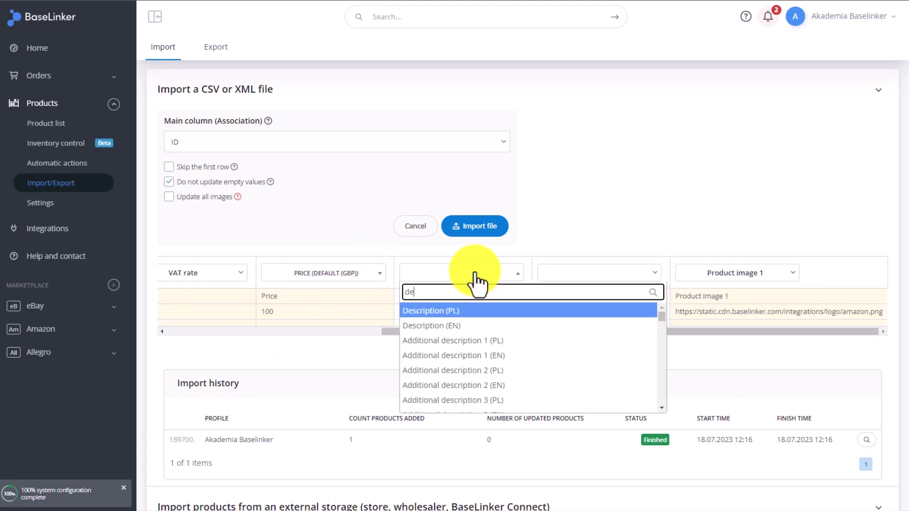
pyautogui.click(462, 326)
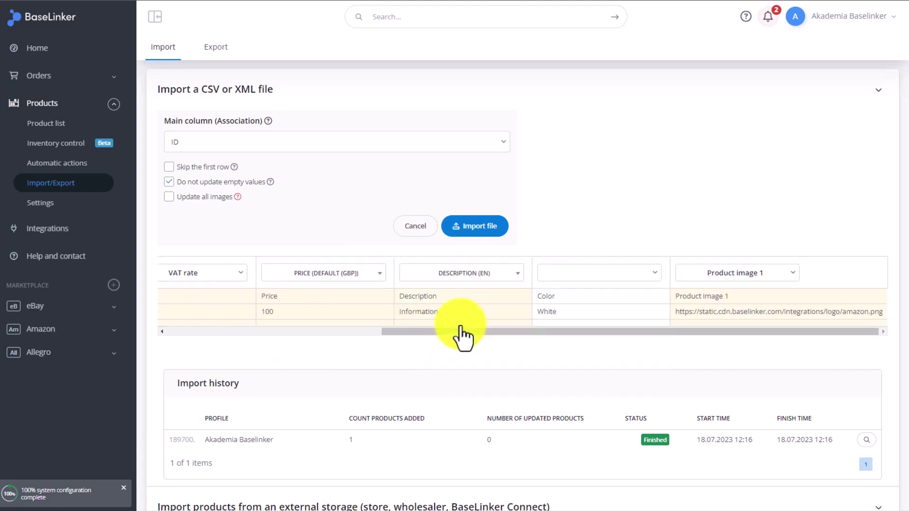
pyautogui.click(554, 273)
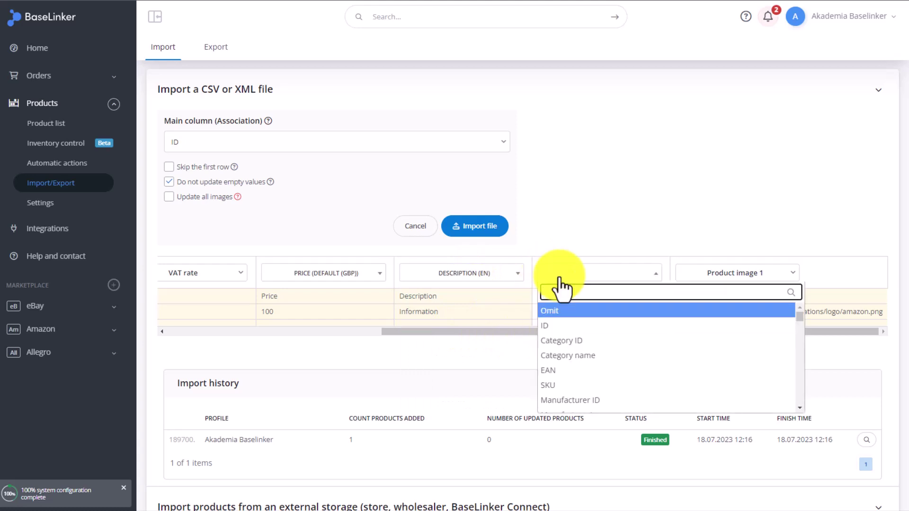
pyautogui.write('param')
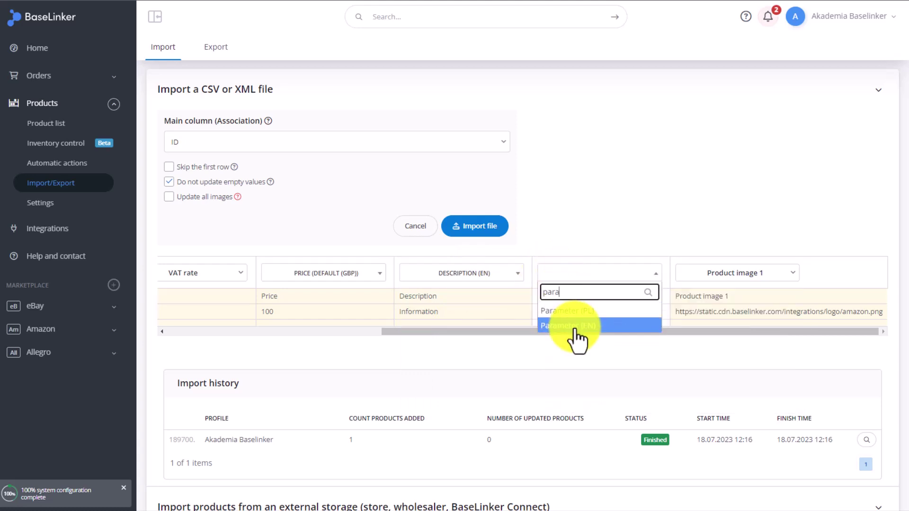
pyautogui.click(575, 326)
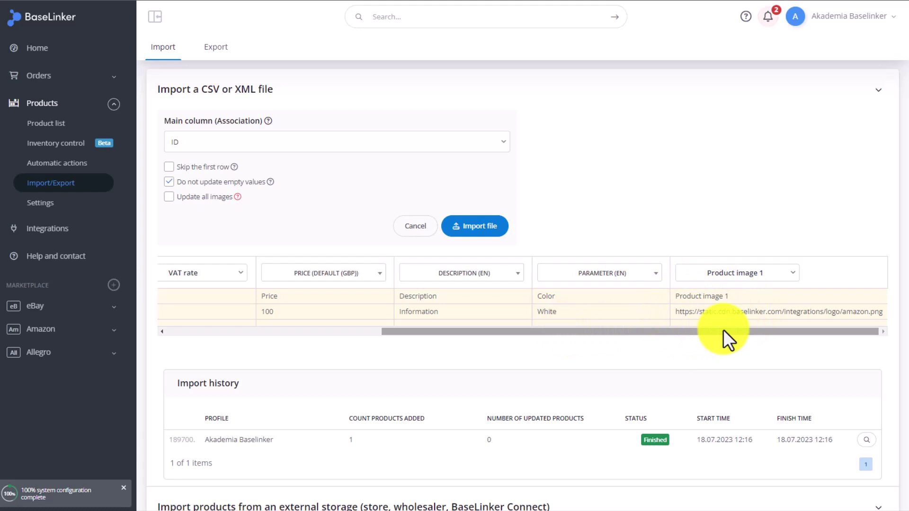
pyautogui.moveTo(723, 330); pyautogui.dragTo(359, 339)
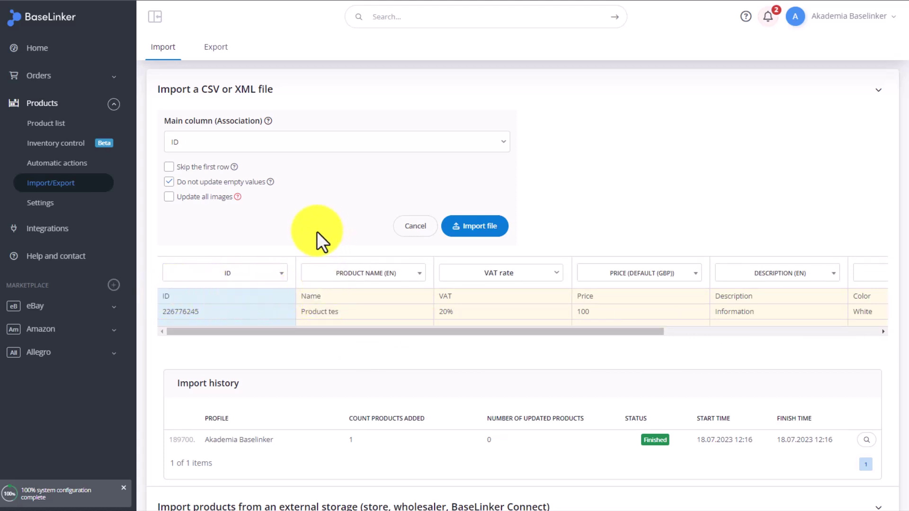
# Enable 'Skip the first row' and 'Do not update empty values', keeping ID as the association column
pyautogui.click(169, 168)
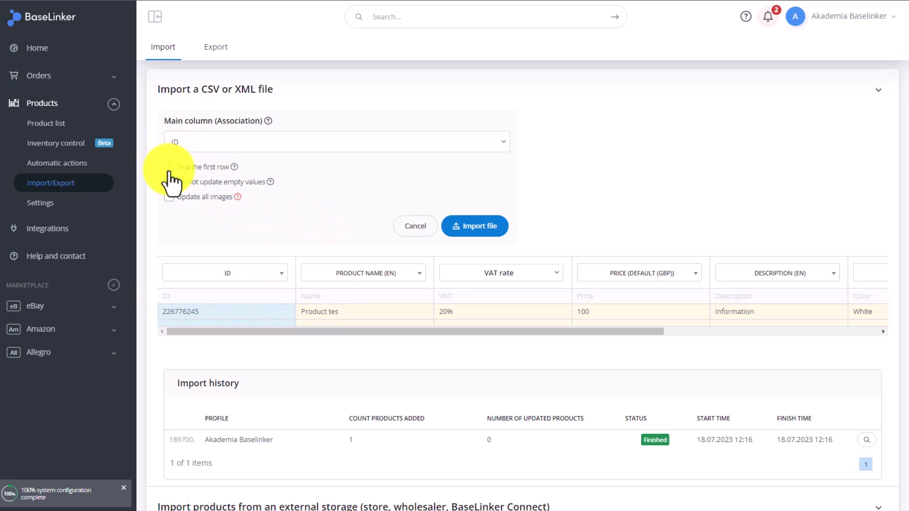
pyautogui.click(170, 182)
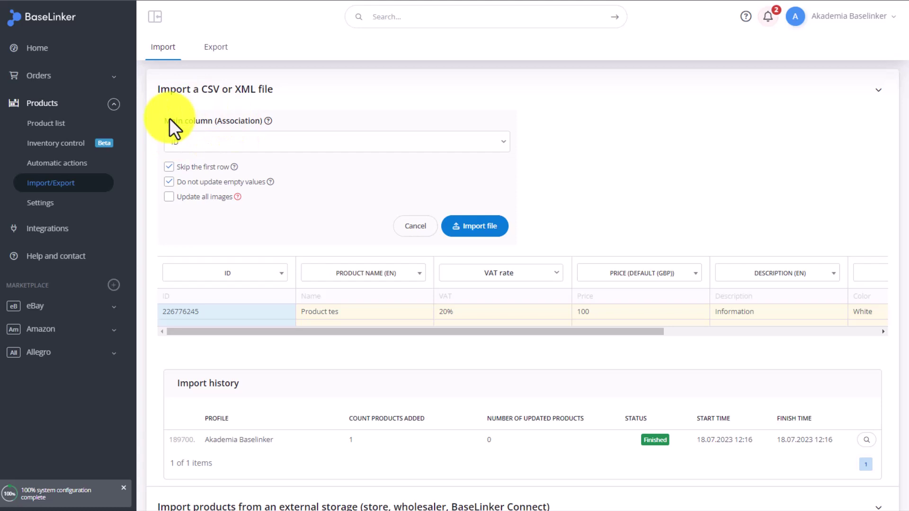
pyautogui.click(299, 140)
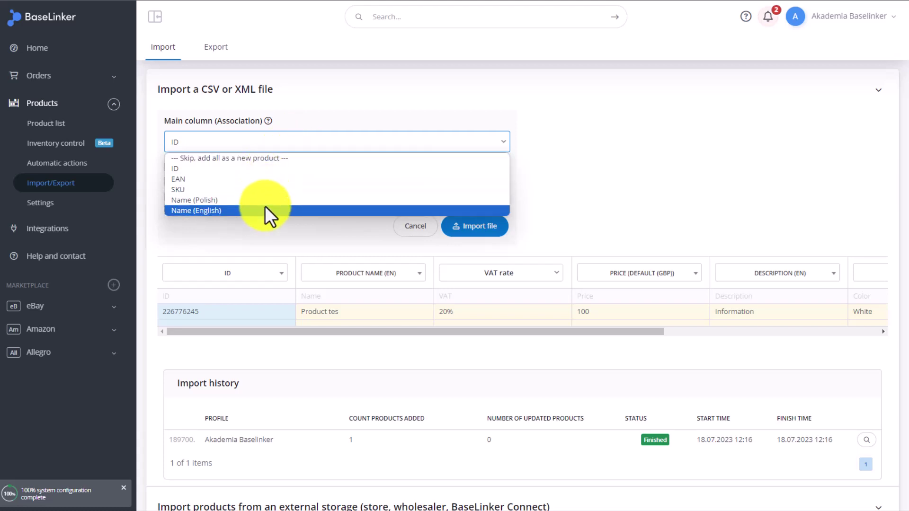
pyautogui.click(266, 169)
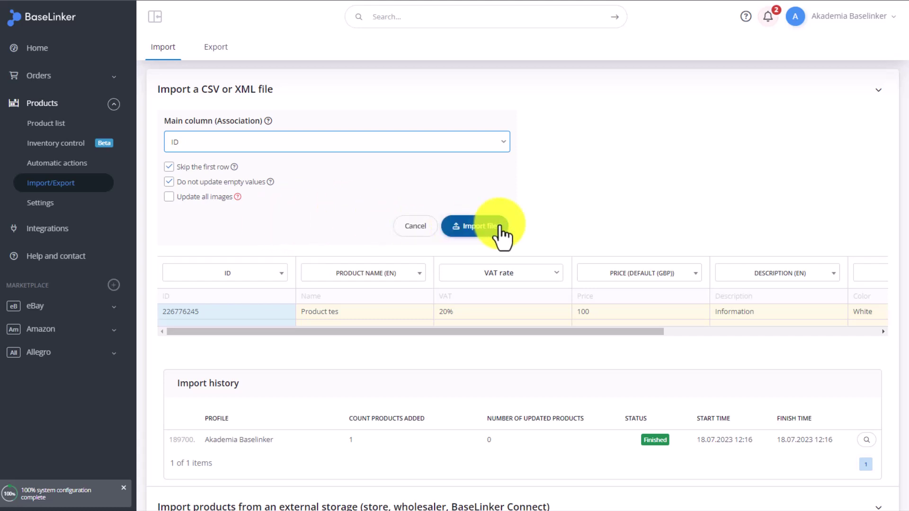
# Run the import past the backup warning and check the history shows 1 product updated
pyautogui.click(475, 226)
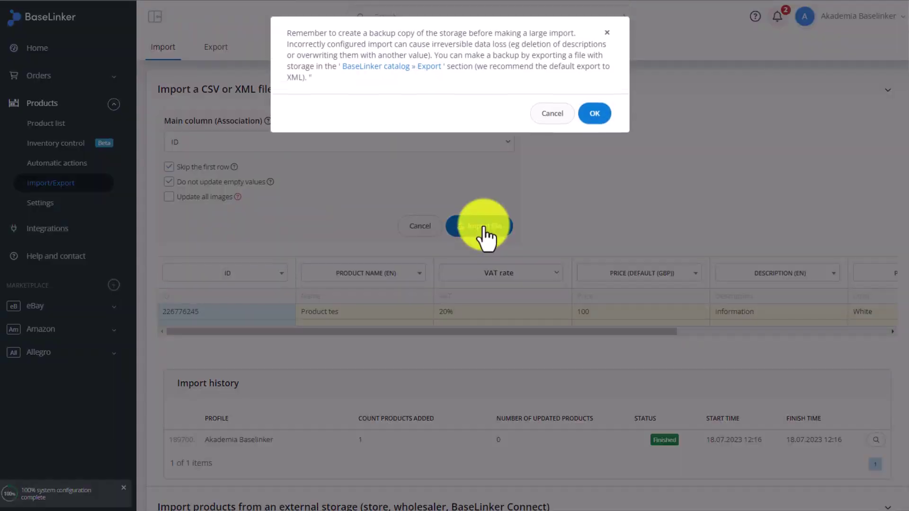
pyautogui.click(595, 115)
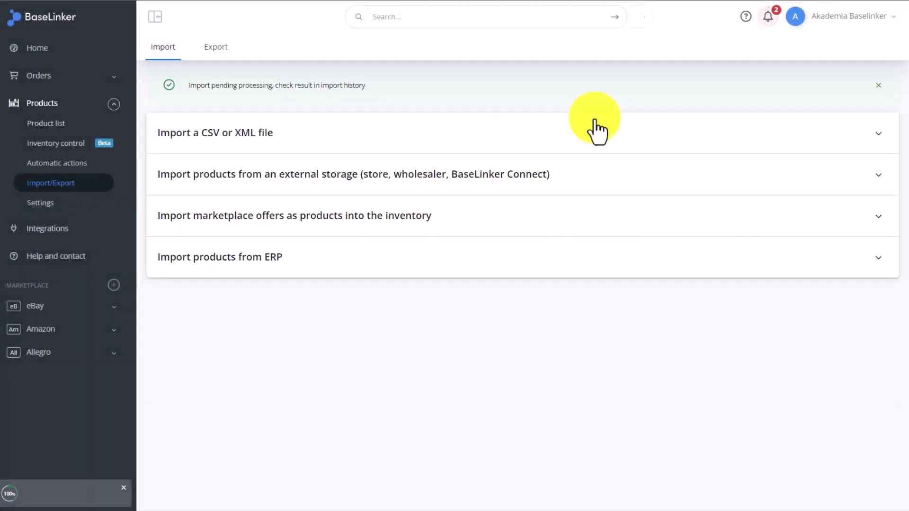
pyautogui.scroll(-1, 354, 87)
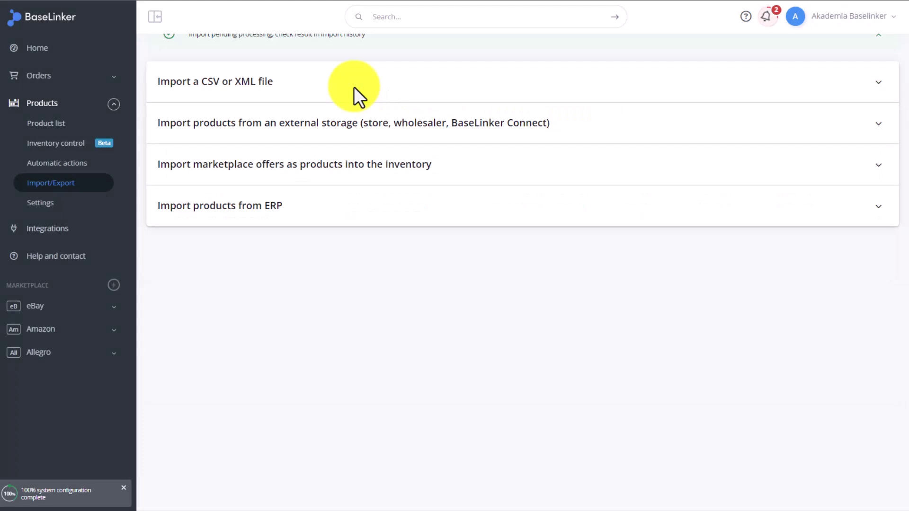
pyautogui.click(167, 95)
pyautogui.scroll(-3, 212, 167)
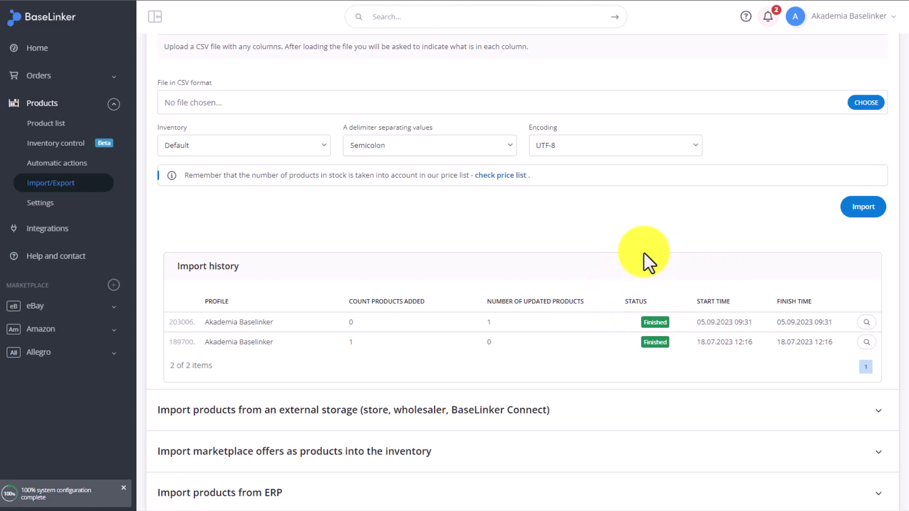
# Open Product tes and review its description, parameters, and 100.00 GBP price with 20% VAT
pyautogui.click(62, 122)
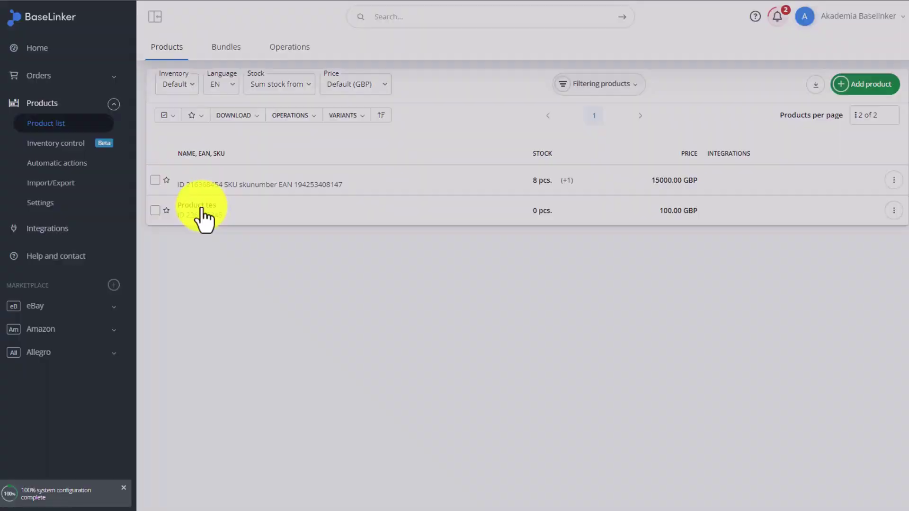
pyautogui.click(203, 214)
pyautogui.click(317, 51)
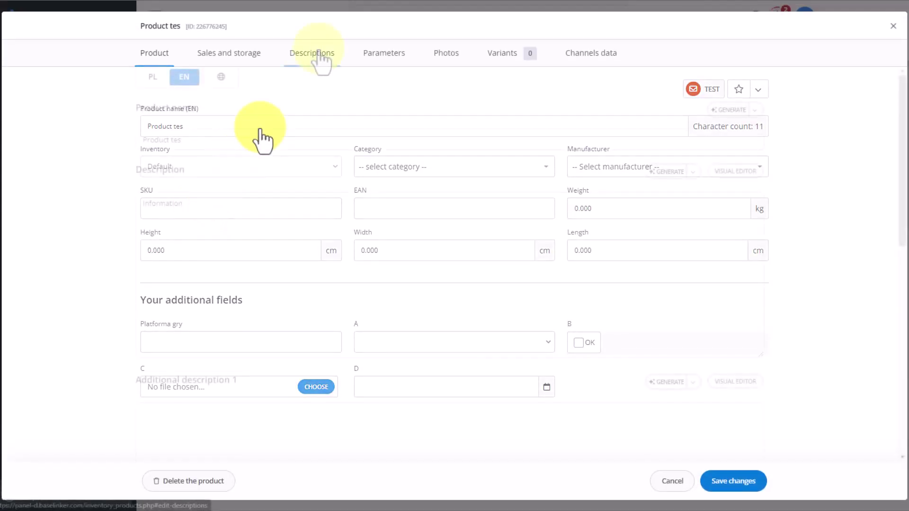
pyautogui.click(391, 60)
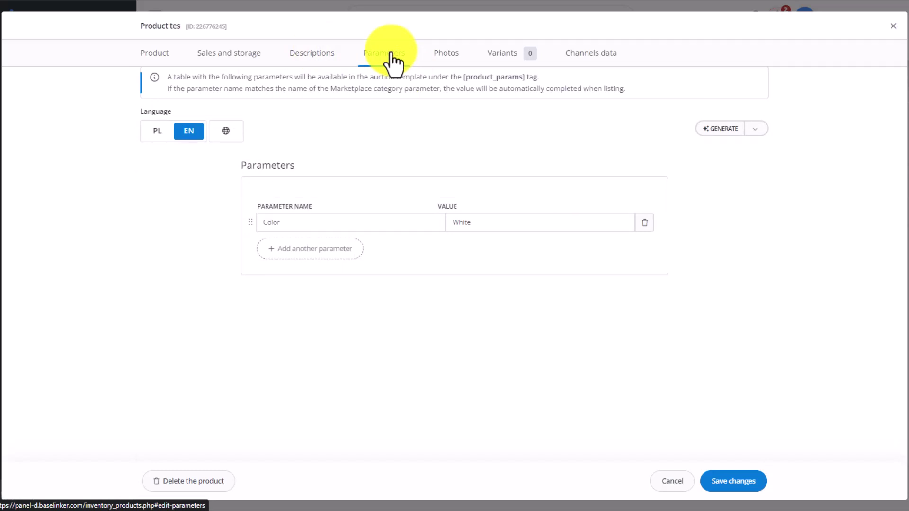
pyautogui.click(229, 61)
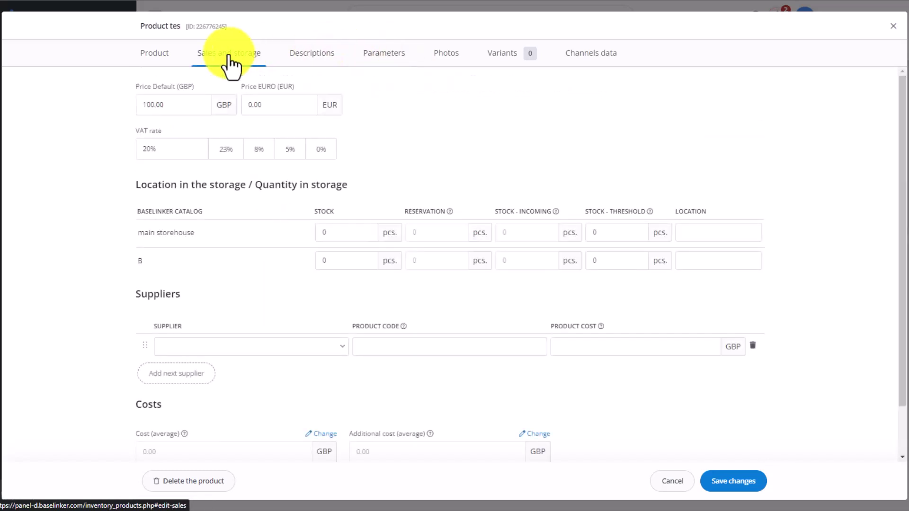